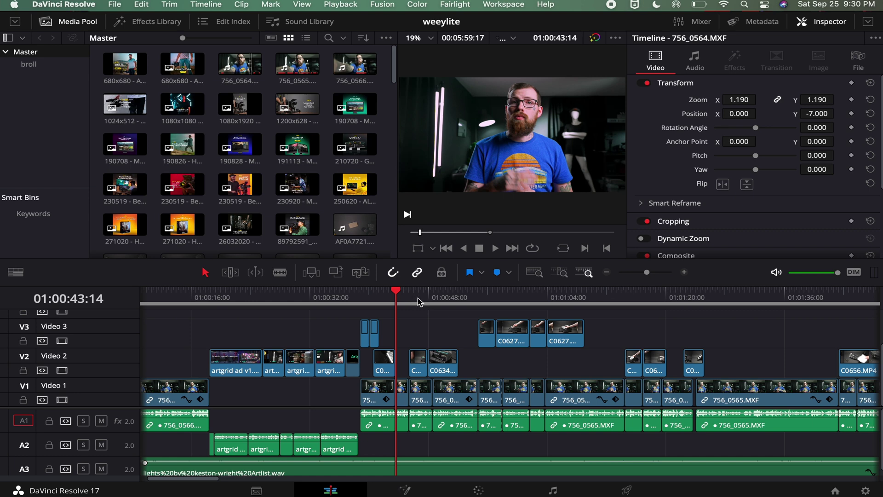
Park the playhead at 01:00:45:10 and box-select the following clips on V1–V3 and A1
drag(463, 298, 518, 304)
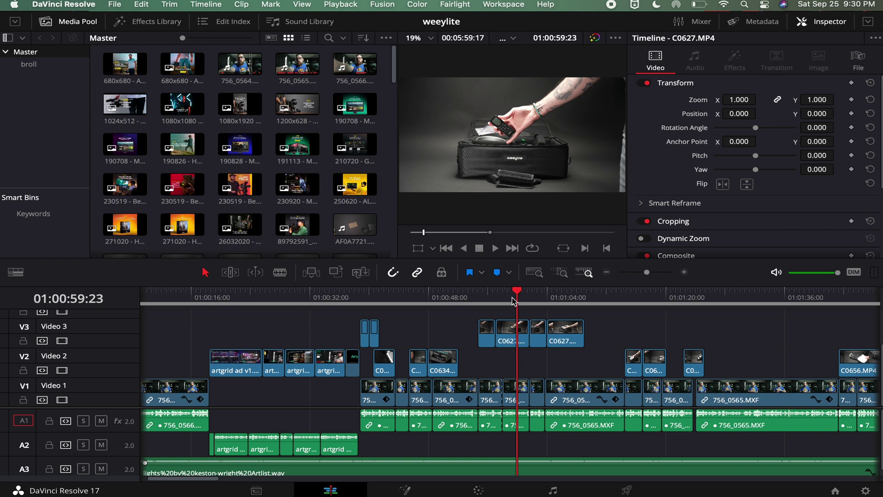
key(j)
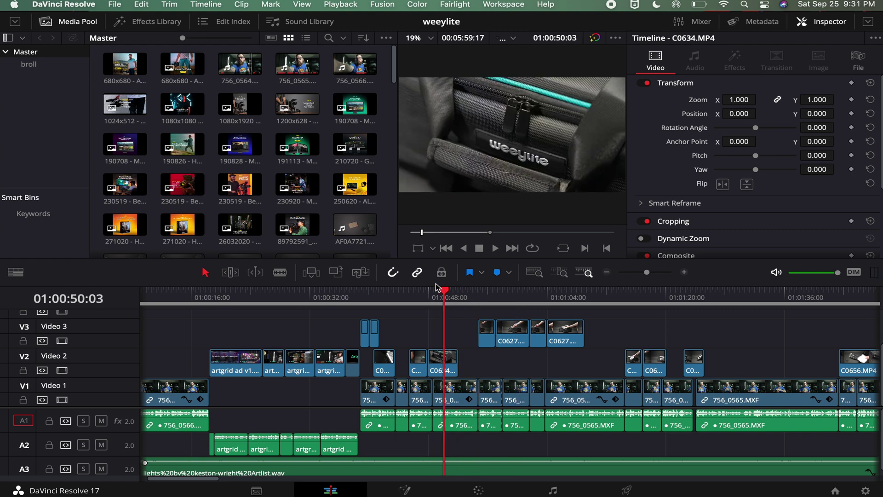
click(410, 297)
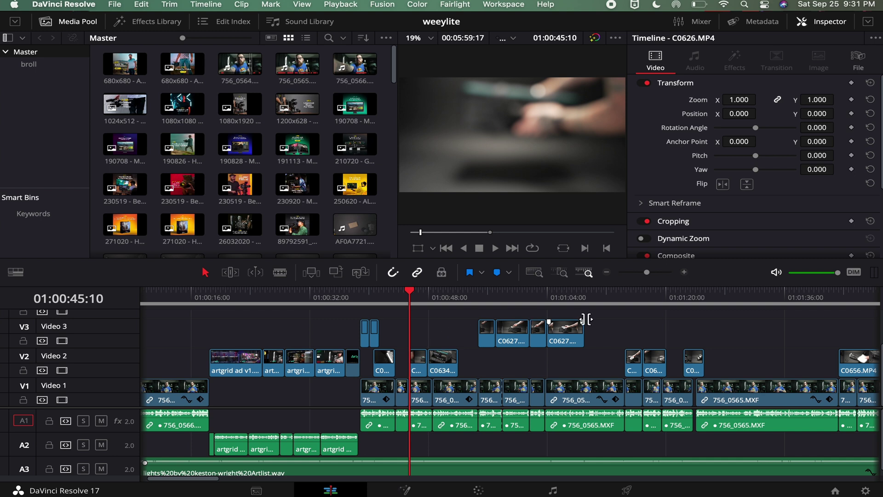
drag(606, 315, 418, 395)
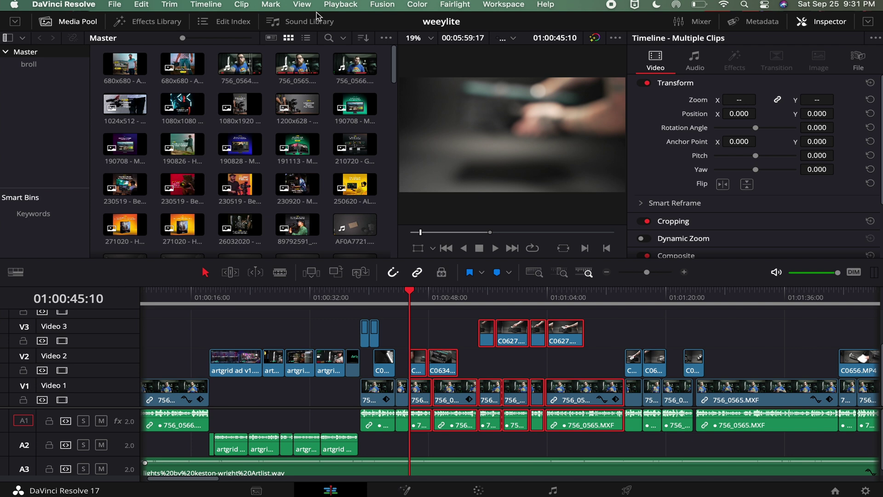
Set Playback render caching to User mode
click(333, 5)
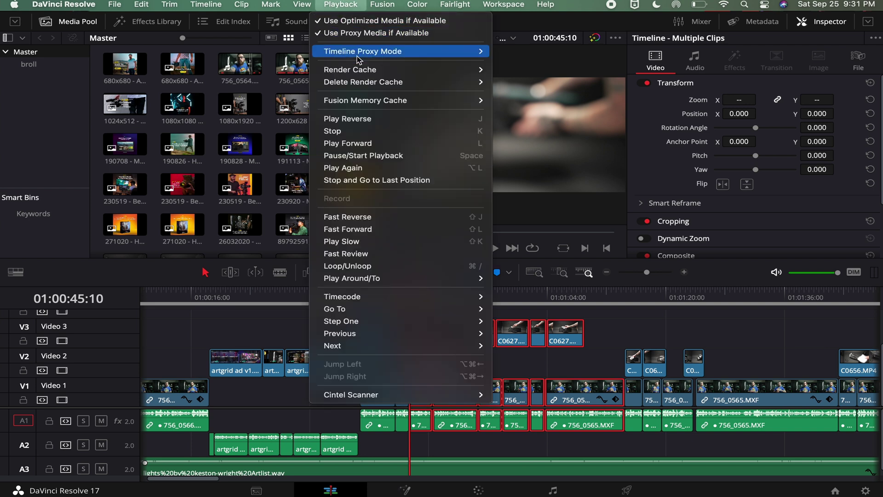
mouse_move(369, 73)
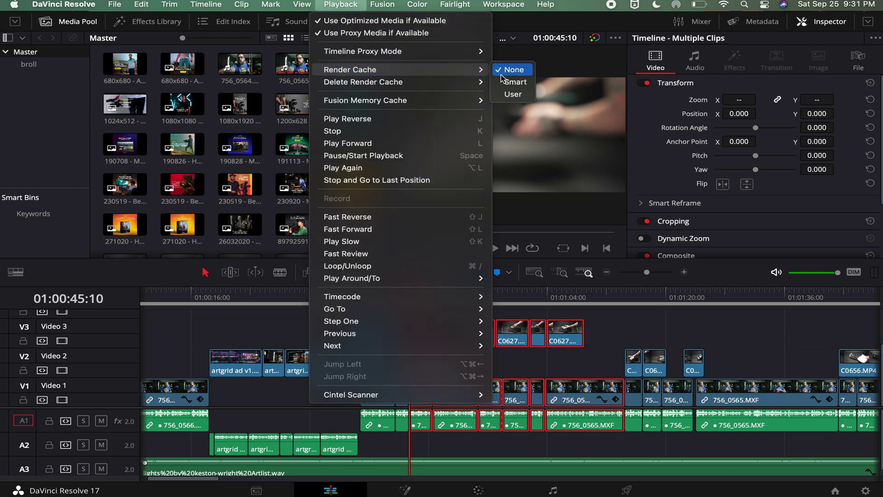
click(511, 94)
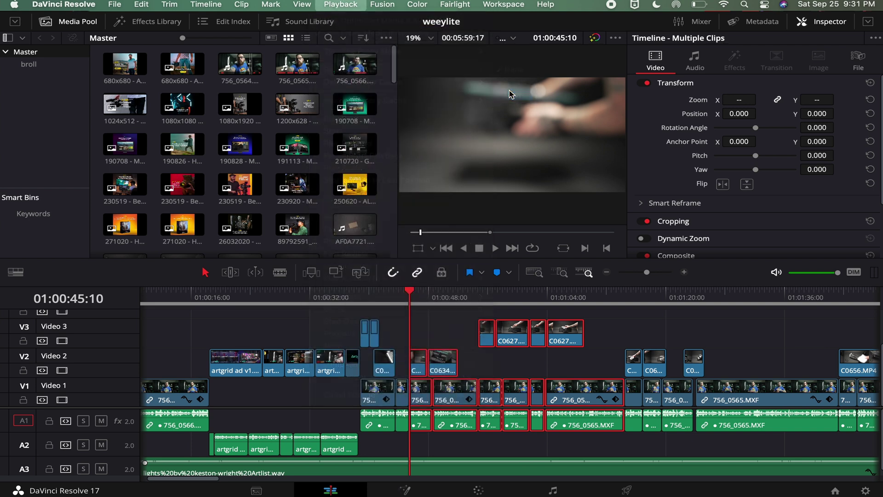
Turn Render Cache Fusion Output on for the selected clips, then deselect them
right_click(440, 362)
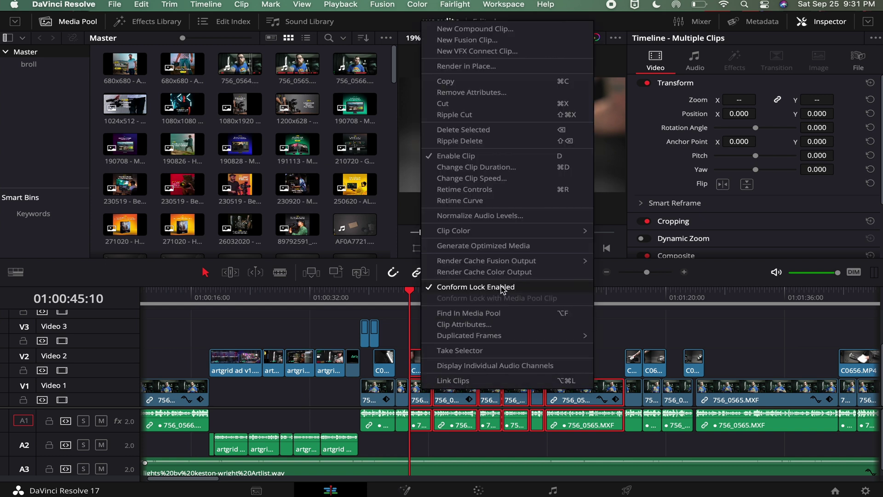
mouse_move(538, 261)
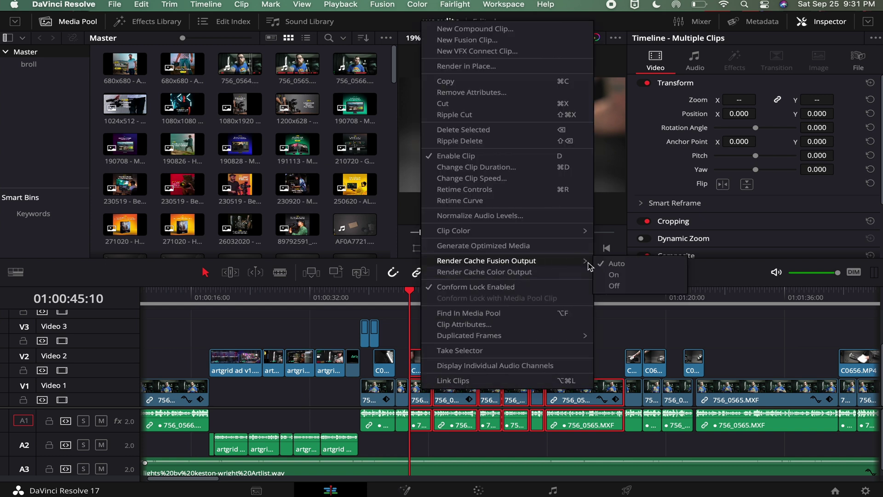
click(624, 274)
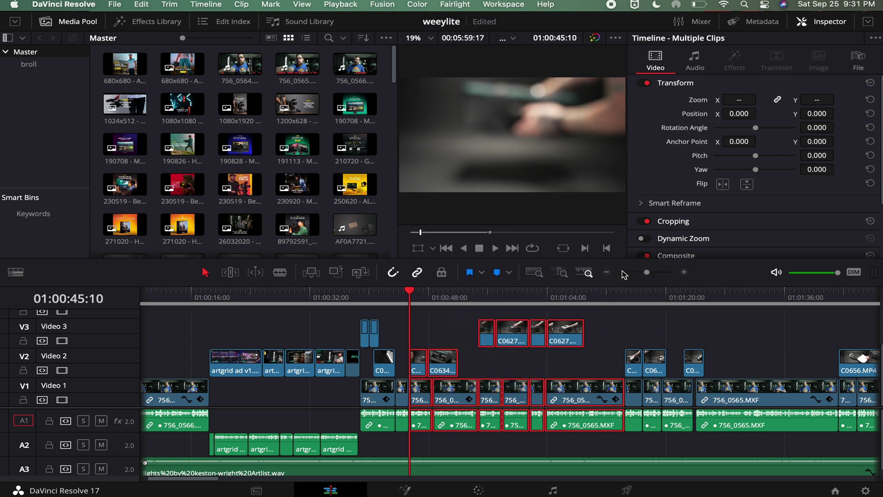
click(471, 327)
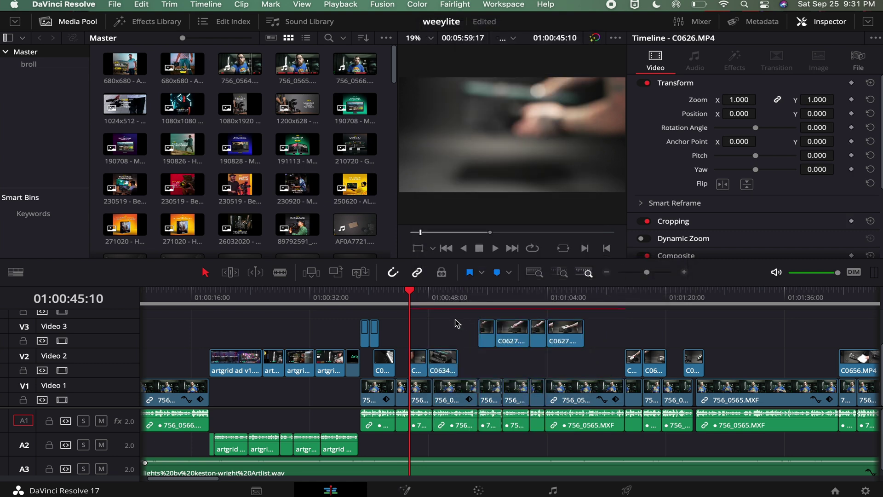
Scrub the cached stretch around 01:00:48, leaving the playhead at 01:00:48:14
click(457, 326)
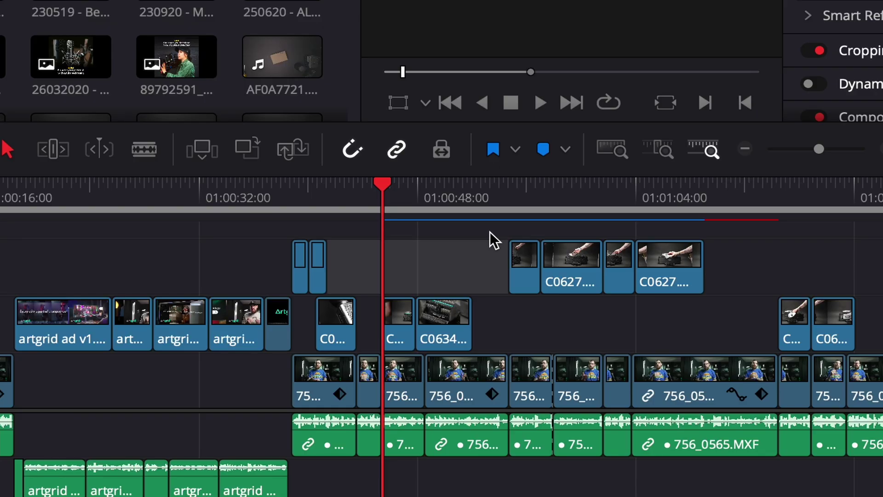
mouse_move(410, 192)
mouse_down()
mouse_move(432, 195)
mouse_move(388, 195)
mouse_move(425, 195)
mouse_up()
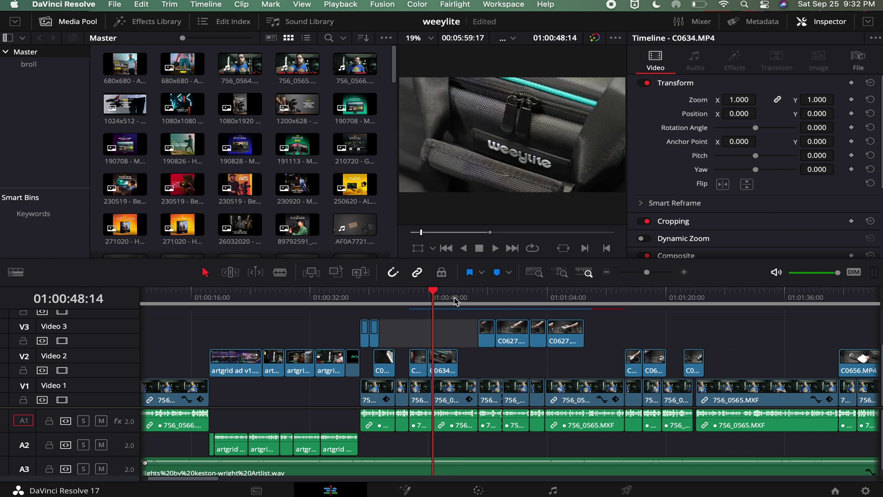
drag(433, 294, 427, 295)
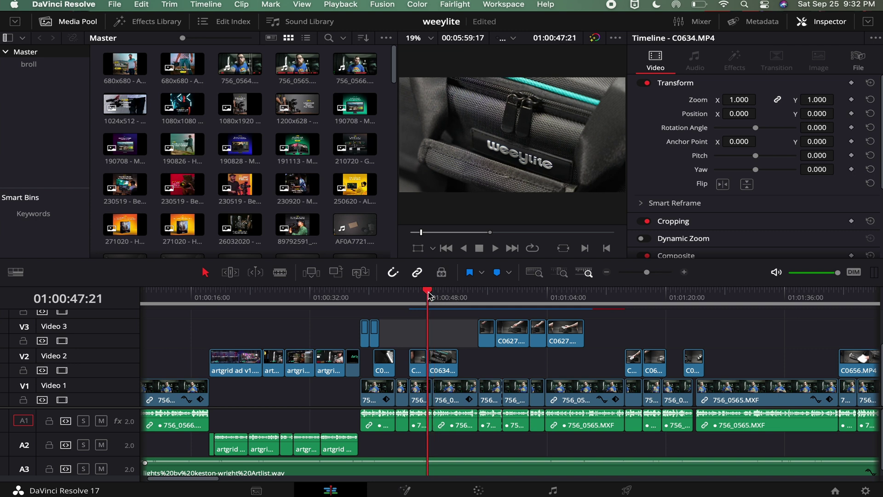
click(433, 294)
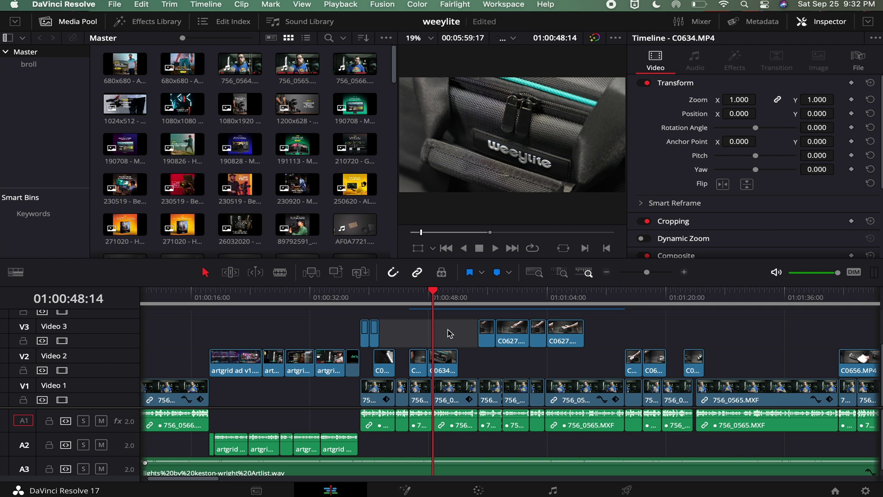
click(340, 5)
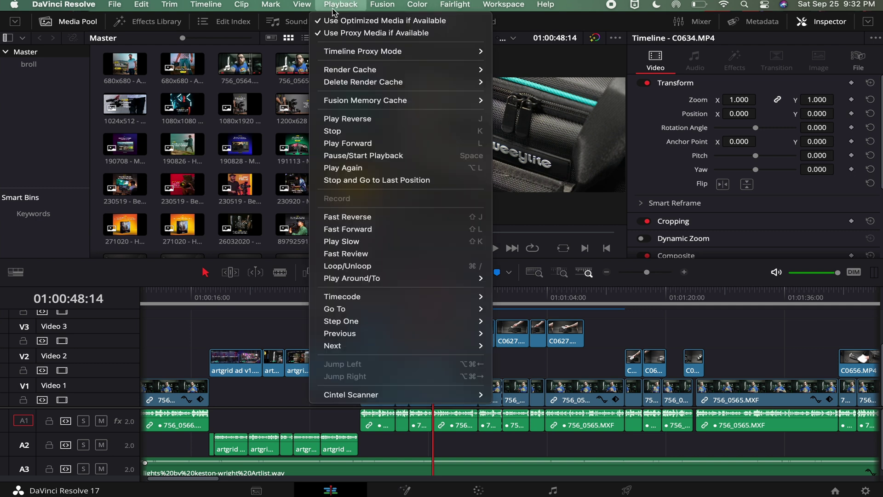
Review the Delete Render Cache choices (All, Unused, Selected Clips) and close the menu without deleting
mouse_move(368, 82)
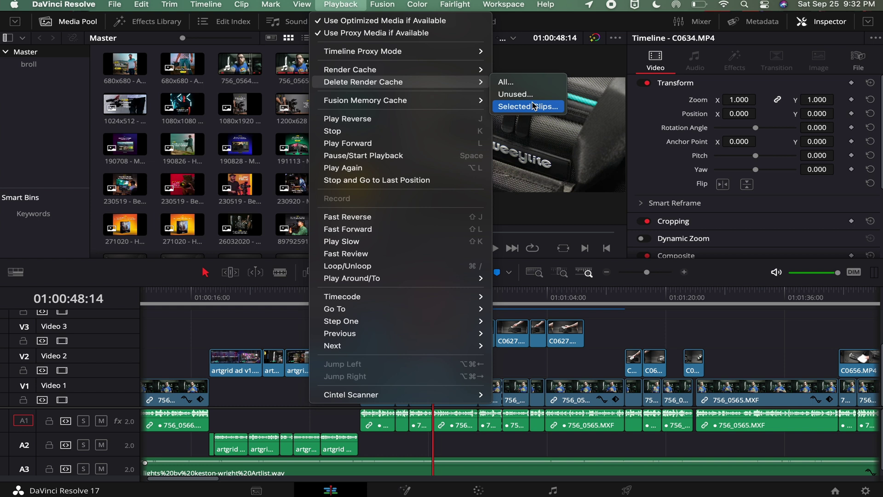
click(341, 3)
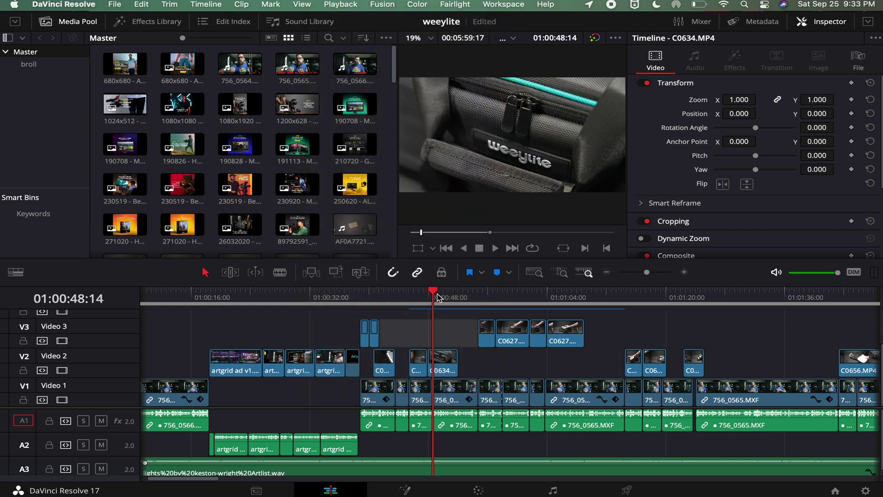
mouse_move(437, 294)
mouse_down()
mouse_move(464, 294)
mouse_move(434, 294)
mouse_up()
Check the System > Media Storage location in Preferences and cancel without changes
click(79, 6)
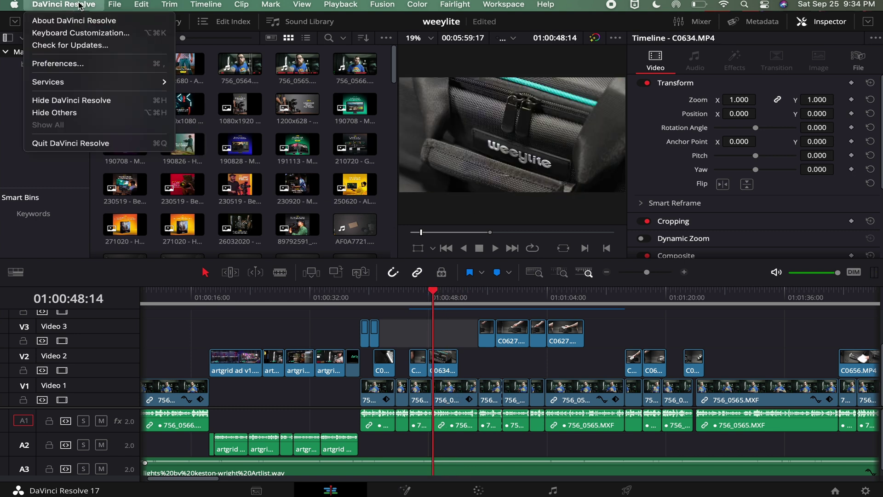
click(94, 62)
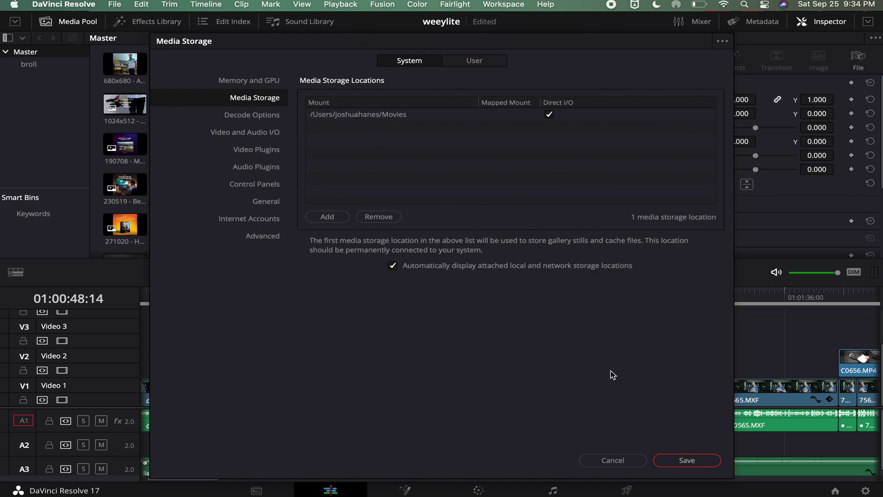
click(610, 460)
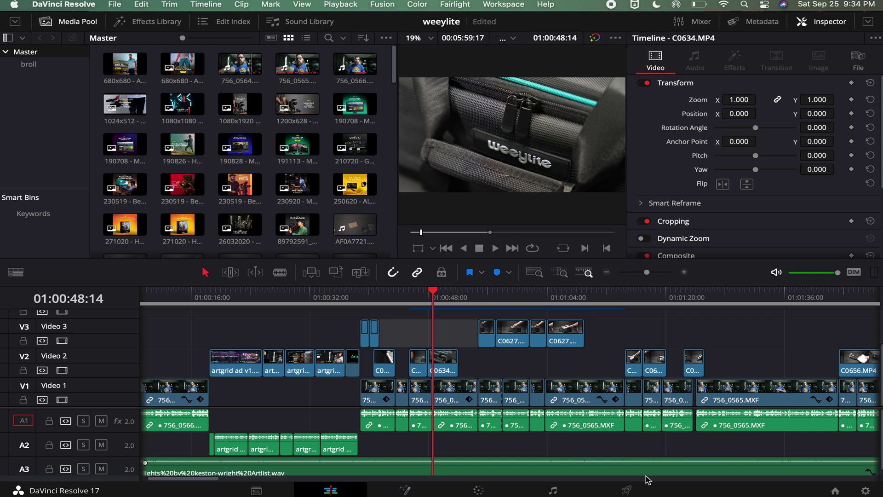
click(864, 491)
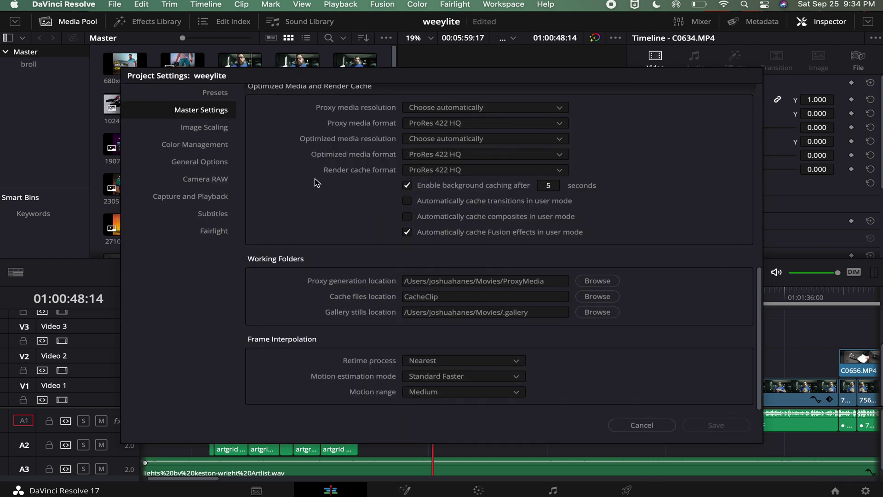
Browse for the Working Folders cache files location and open the Movies folder
scroll(315, 180, up, 5)
scroll(316, 182, up, 5)
scroll(316, 182, down, 10)
click(589, 297)
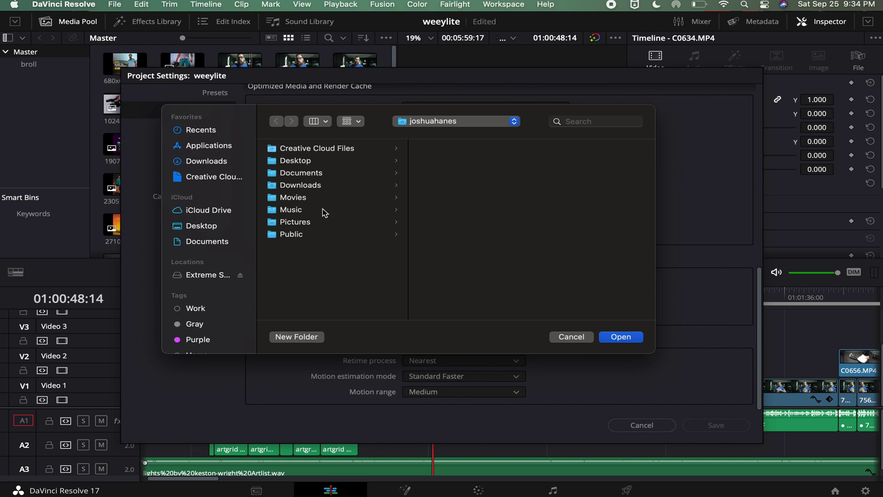
click(307, 201)
Open Movies > CacheClip, inspect its hash-named cache folders, and show CacheClip in Finder
click(456, 149)
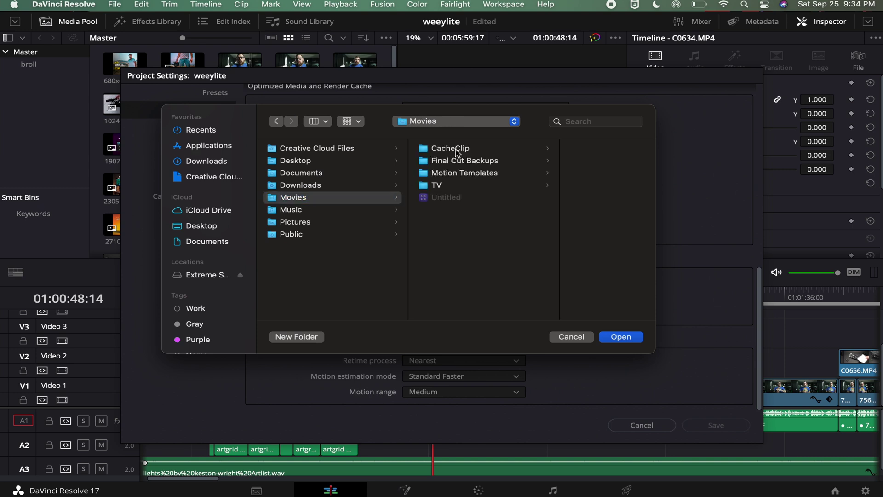
scroll(557, 171, down, 1)
scroll(558, 171, up, 1)
click(556, 149)
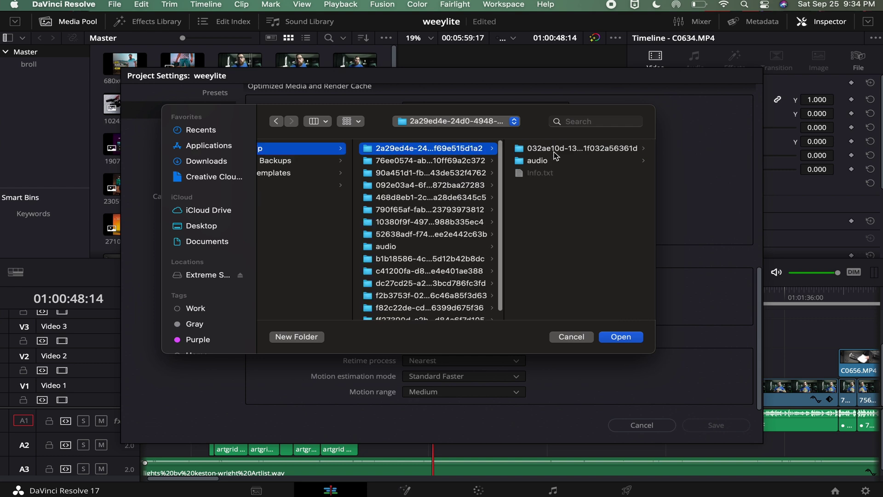
click(437, 185)
click(437, 210)
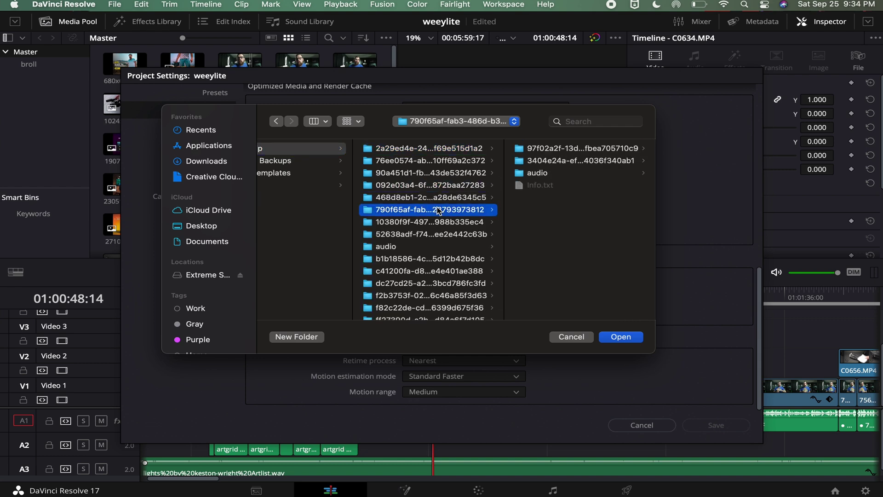
click(356, 173)
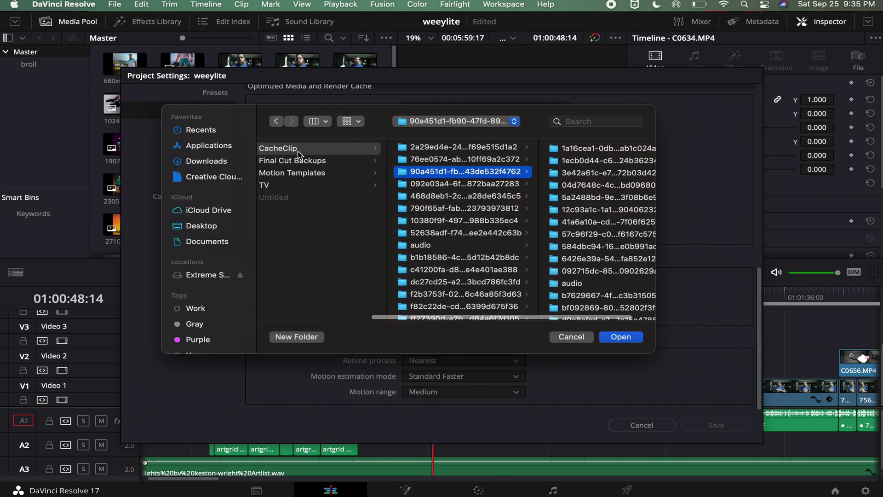
right_click(340, 154)
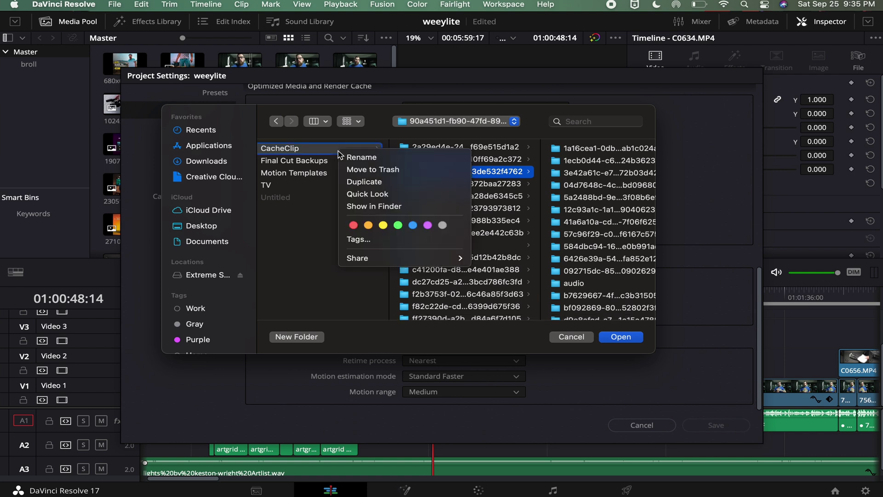
click(372, 208)
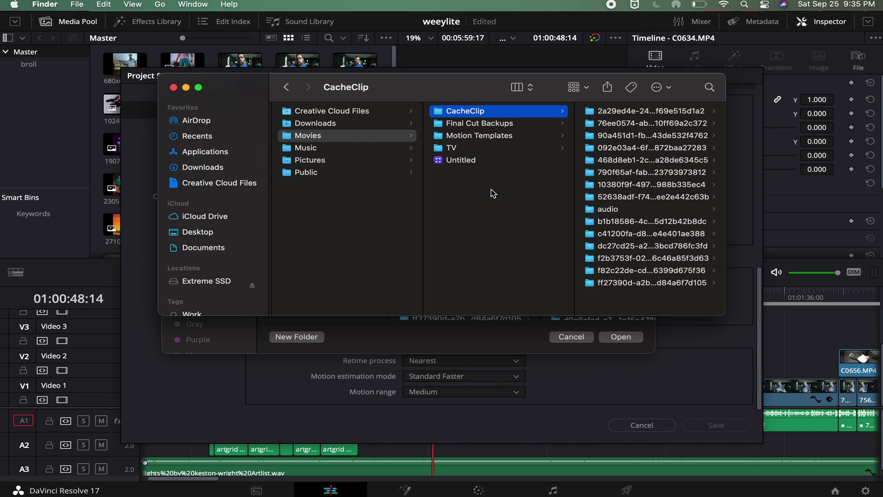
Use Get Info to confirm CacheClip holds 14.96 GB, then close the info window
drag(482, 85, 435, 120)
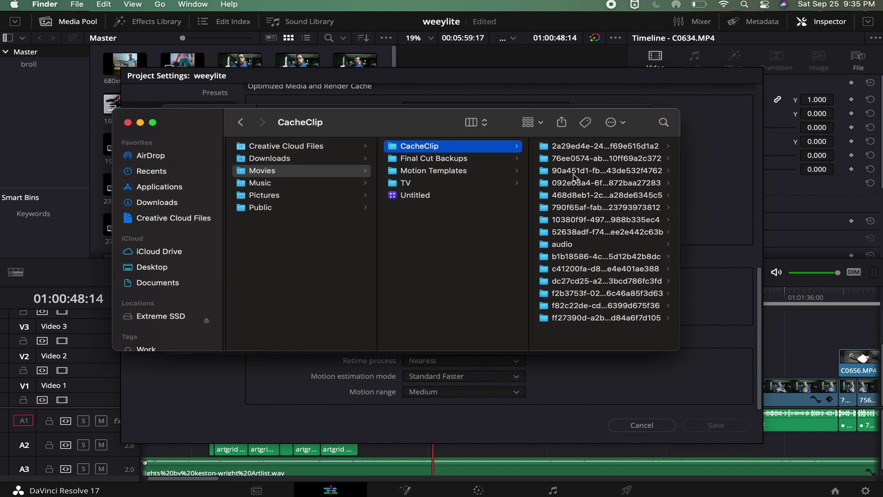
right_click(465, 148)
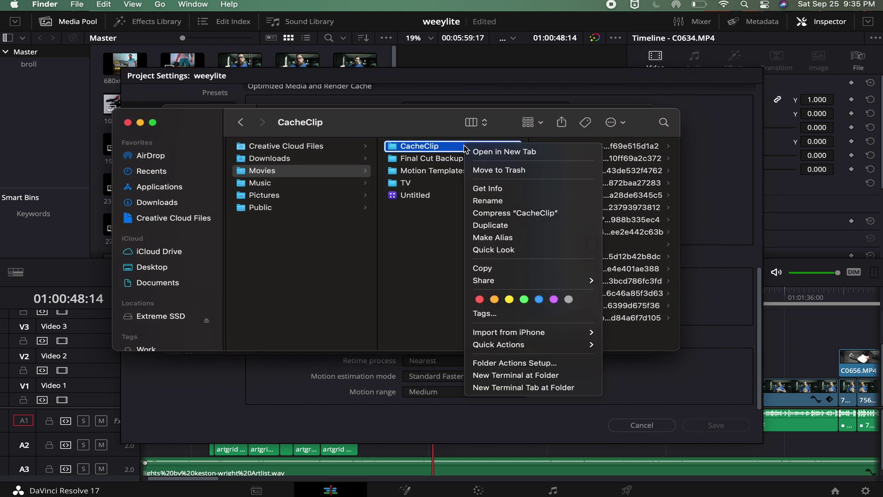
click(496, 192)
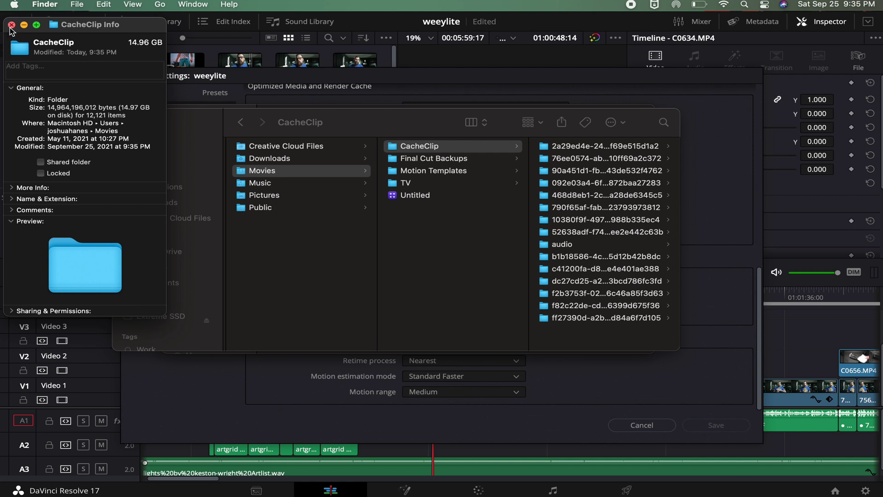
click(11, 25)
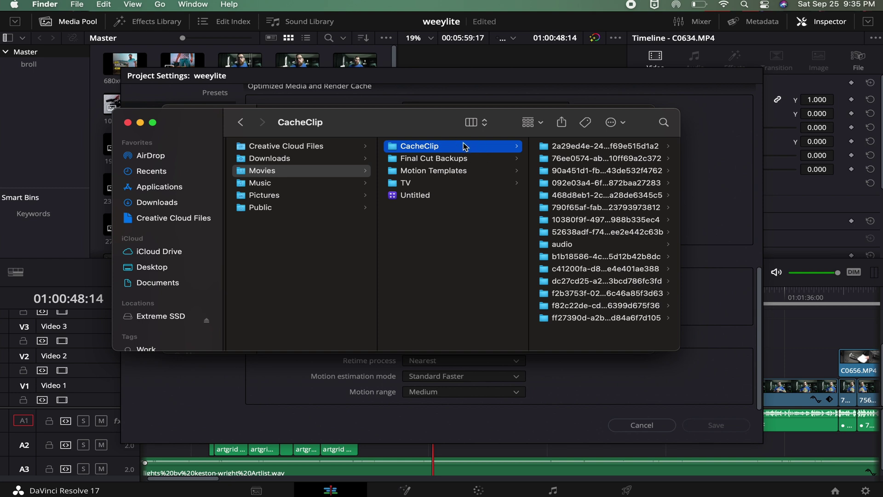
Select all 15 cache folders inside CacheClip and move them to the Trash
click(597, 148)
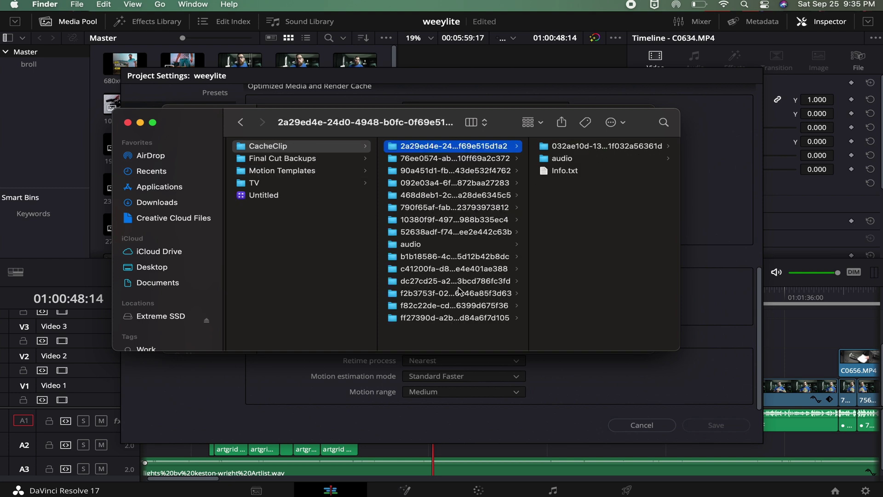
shift+click(453, 321)
right_click(457, 231)
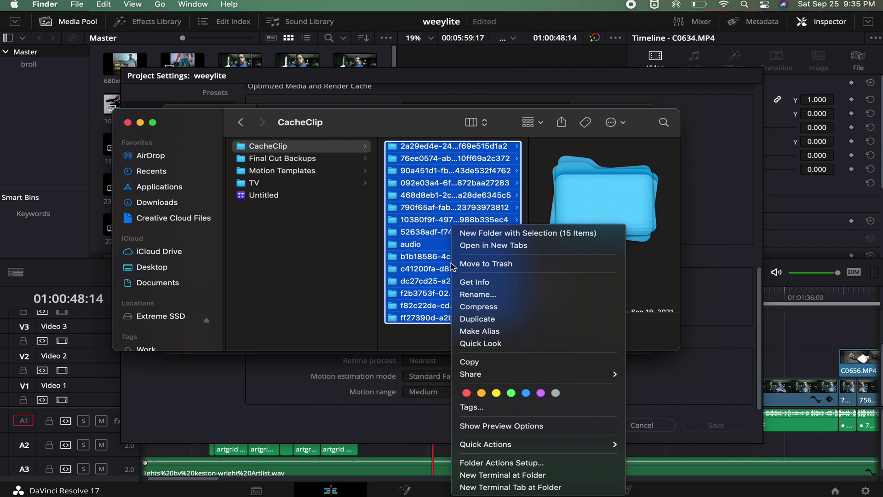
click(483, 264)
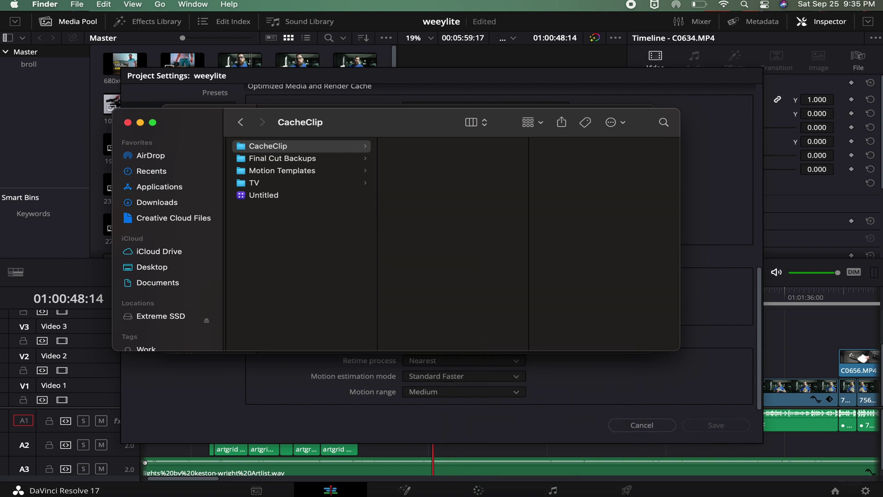
right_click(855, 486)
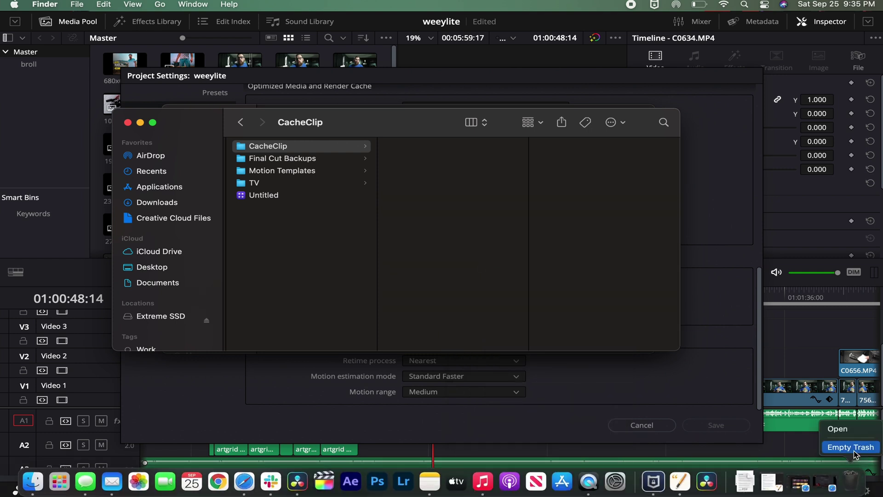
Empty the Trash to permanently erase the cache folders, then close the CacheClip window
click(849, 450)
click(490, 222)
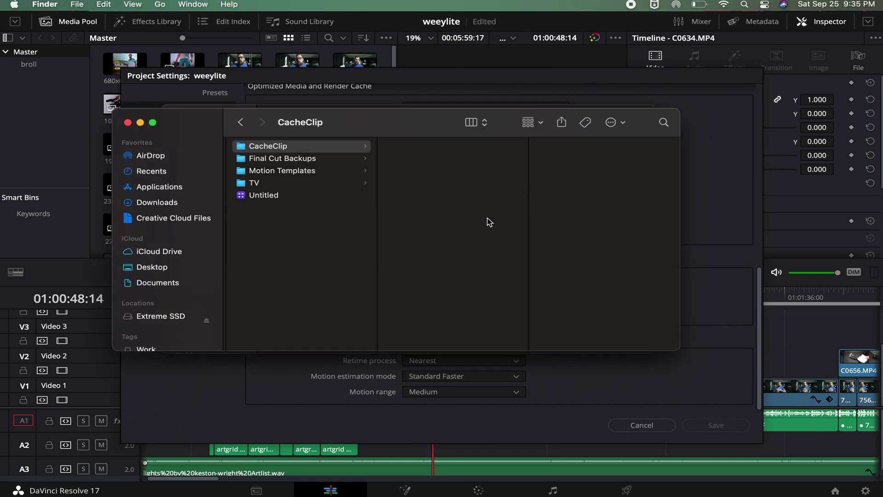
click(128, 123)
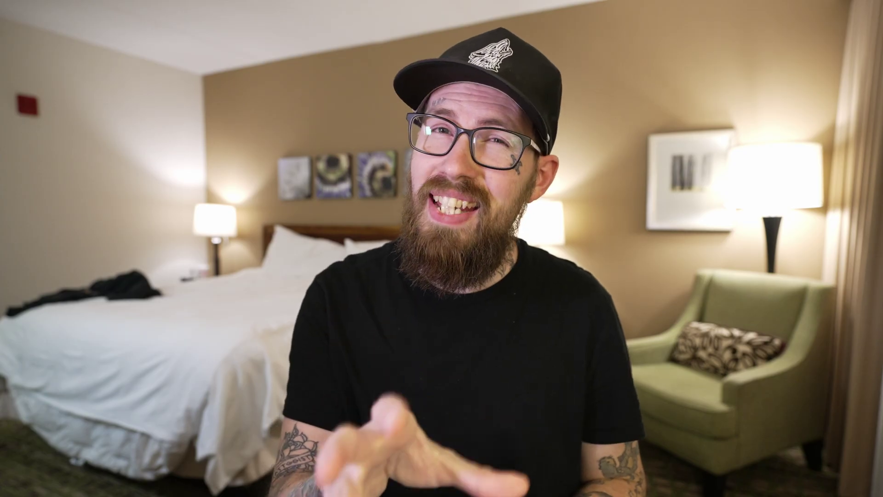